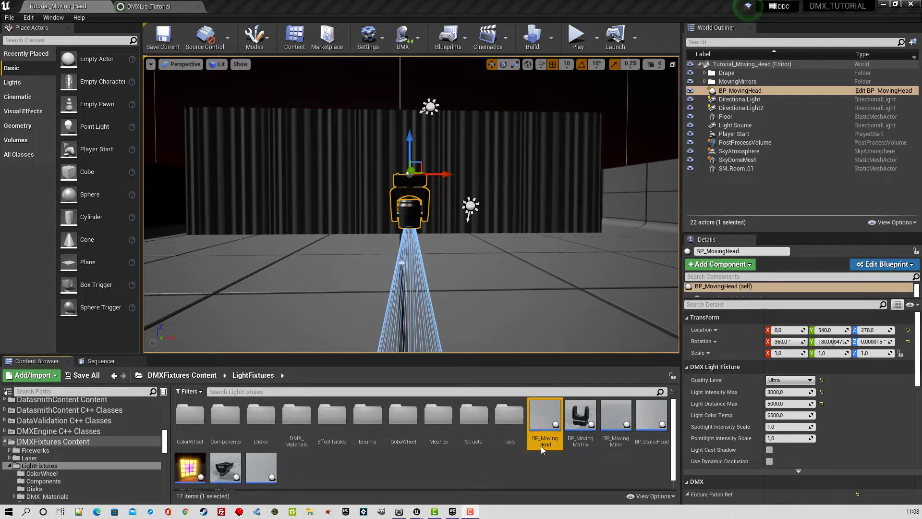
Show BP_MovingHead's DMX section with library DMXLib_Tutorial and patch Moving_Head_Patch assigned.
mouse_move(555, 442)
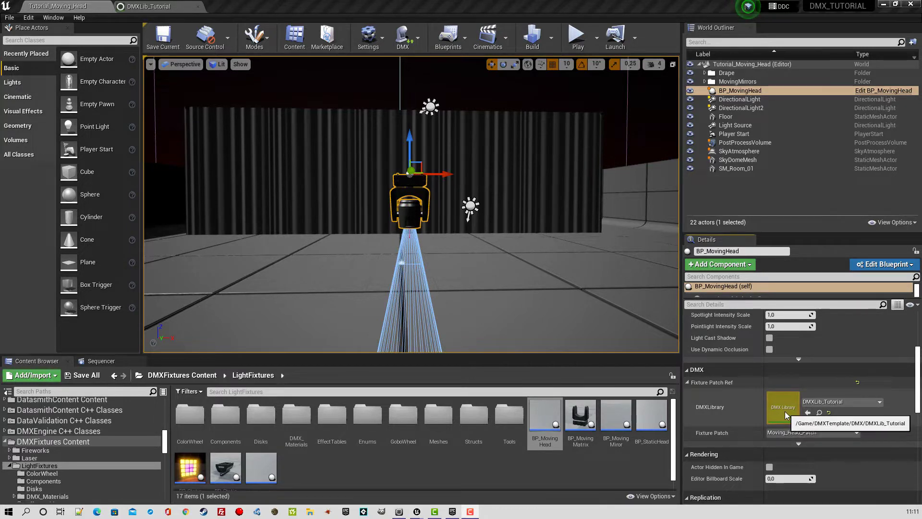
Open DMXLib_Tutorial from the content browser and review the Moving_Head fixture type and its Fixture Patch grid.
left_click(820, 413)
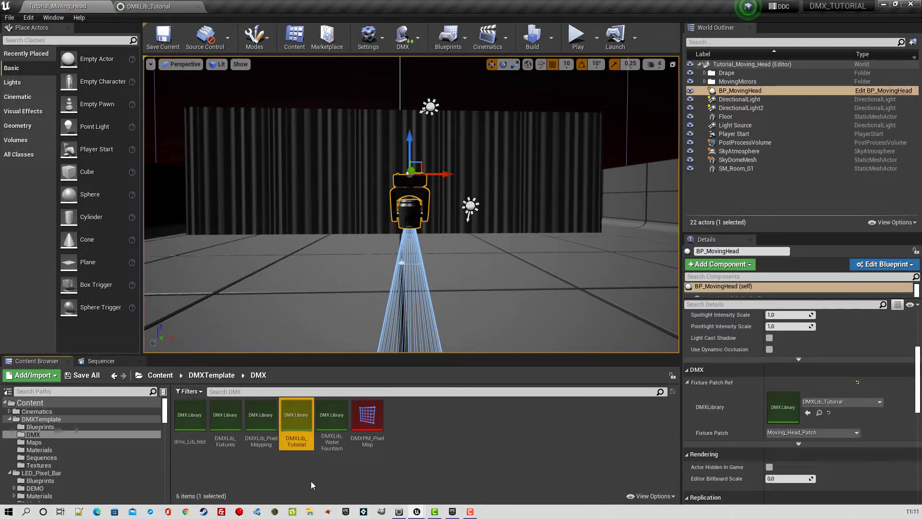
double_click(307, 423)
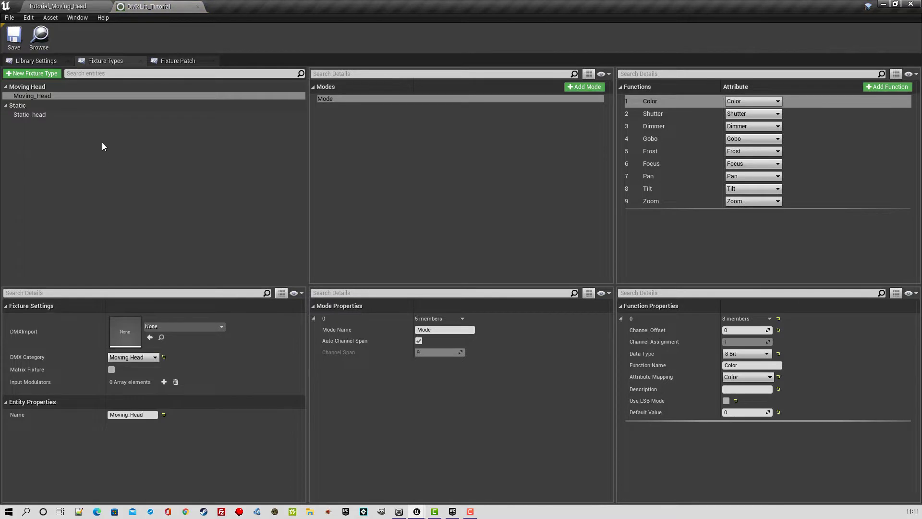
left_click(59, 95)
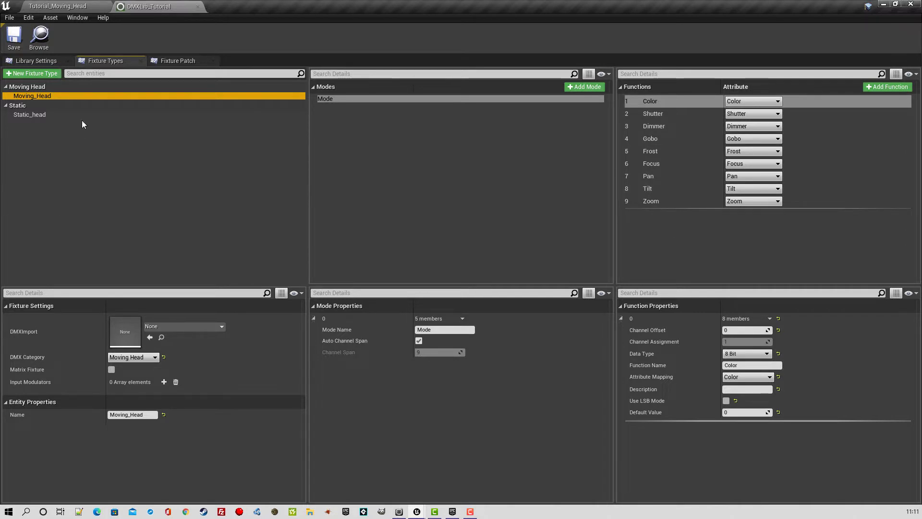
left_click(169, 60)
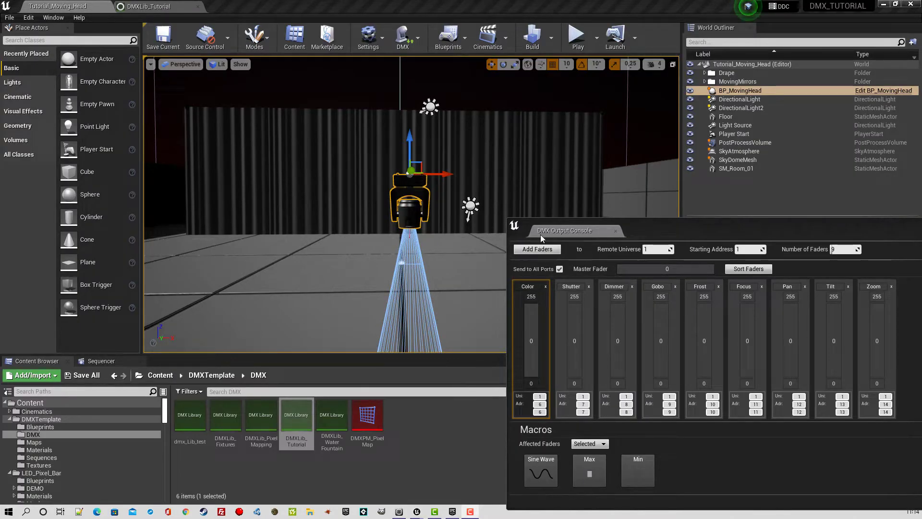
left_click(418, 40)
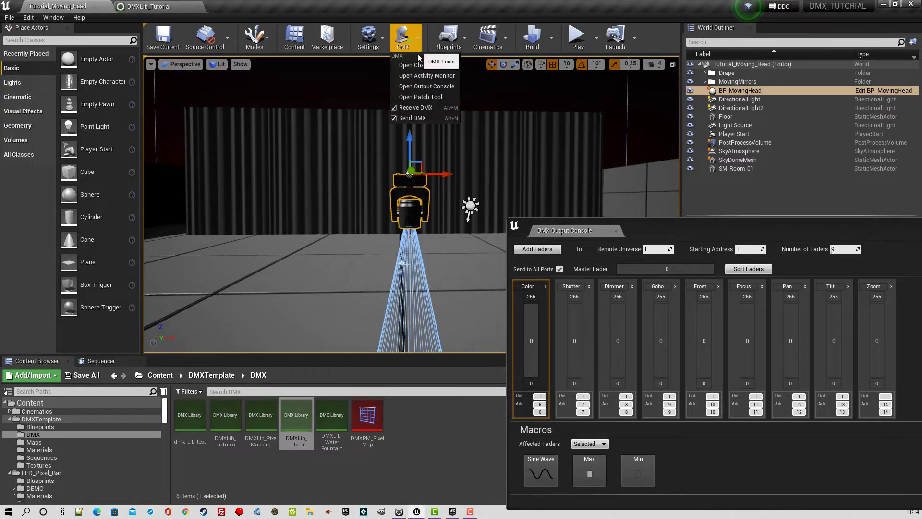
left_click(758, 223)
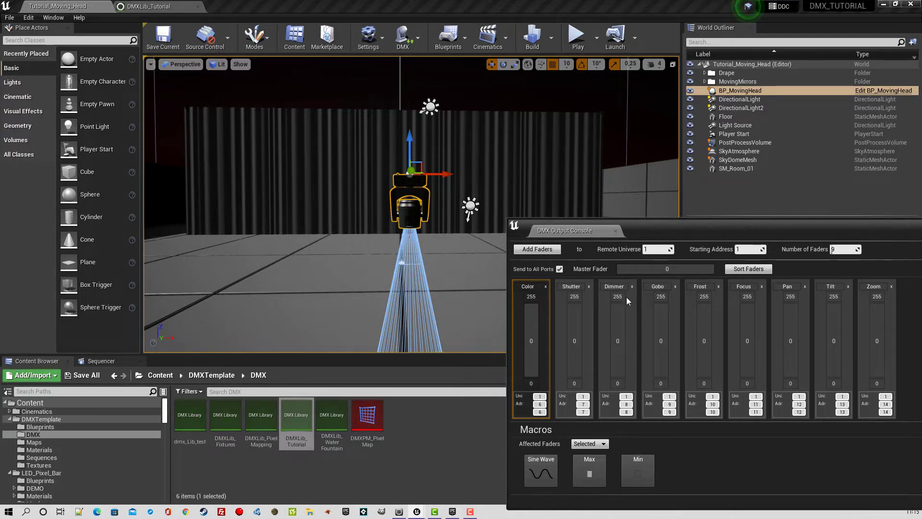
left_click(158, 7)
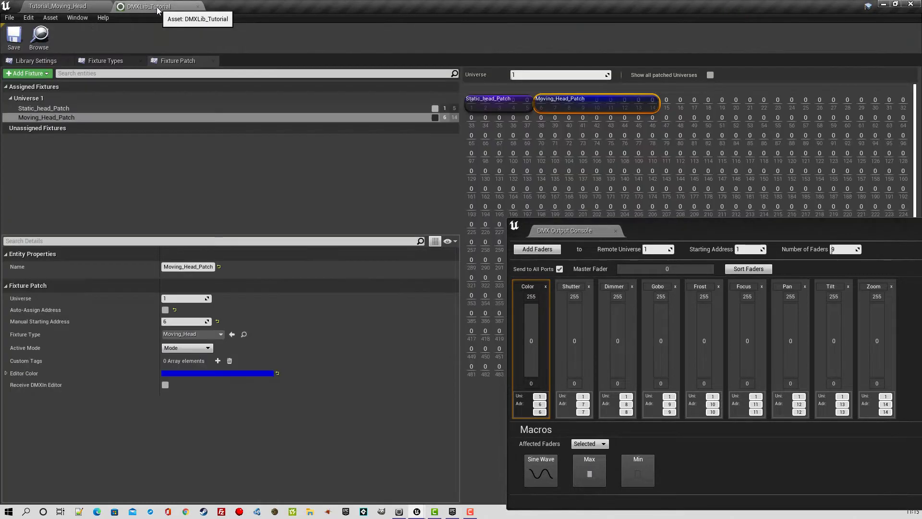
left_click(108, 63)
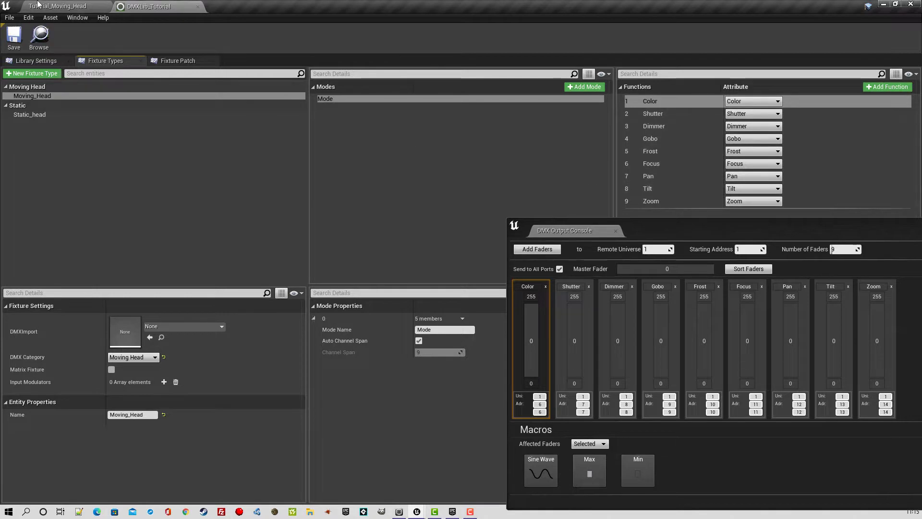
left_click(37, 5)
left_click(694, 229)
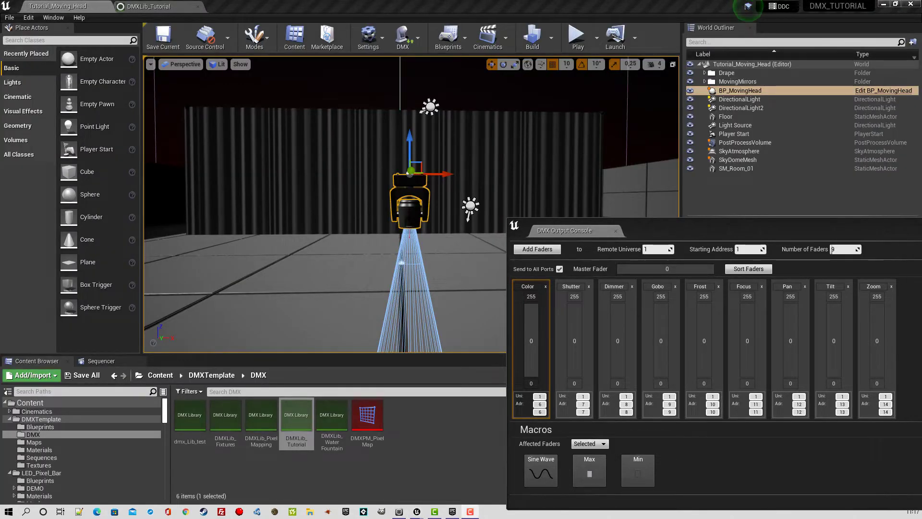
Play the level and raise the Dimmer and Shutter faders to 255.
left_click(575, 38)
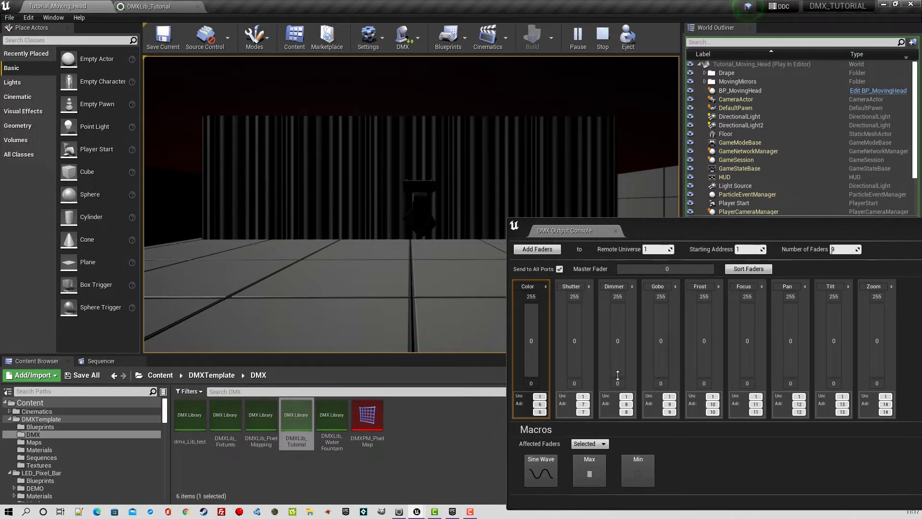
left_click_drag(618, 375, 618, 303)
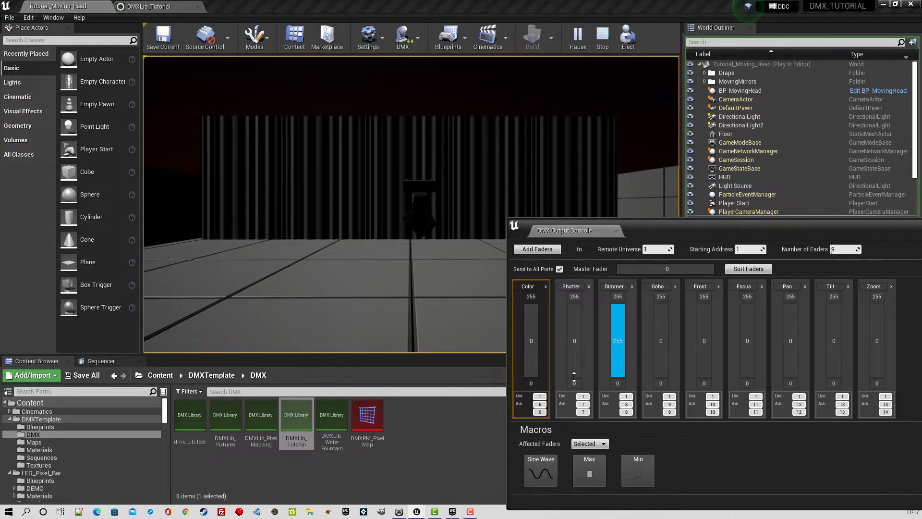
left_click_drag(574, 377, 575, 304)
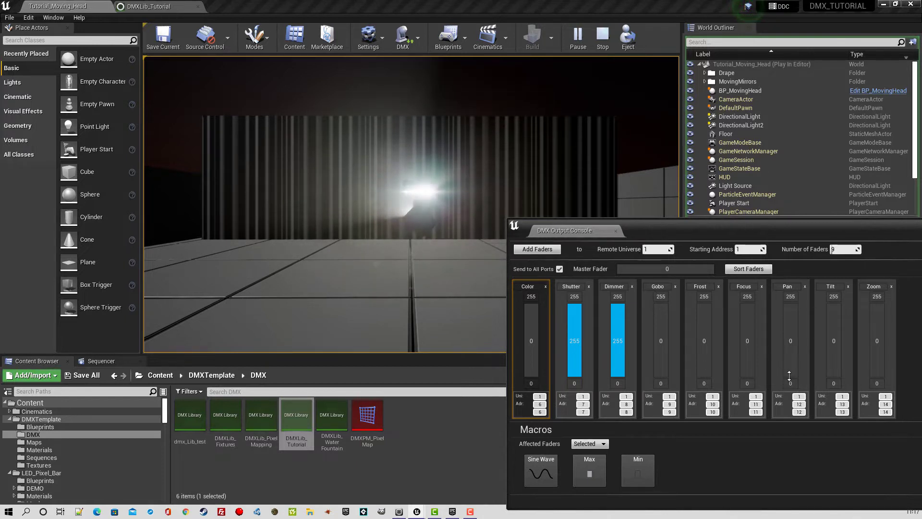
Swing the moving head with Pan at 45 and Tilt at 216.
mouse_move(789, 375)
left_mouse_down()
mouse_move(790, 359)
mouse_move(831, 386)
mouse_move(834, 318)
left_mouse_up()
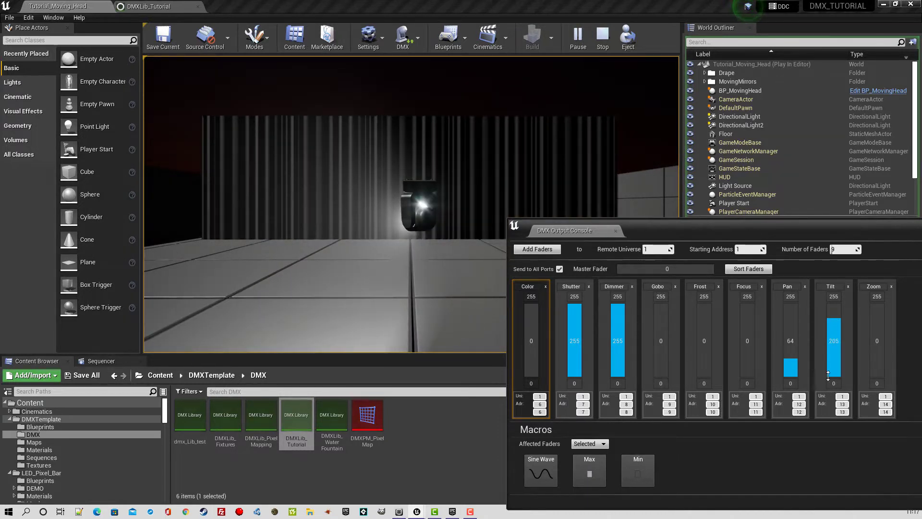
mouse_move(787, 365)
left_mouse_down()
mouse_move(788, 341)
mouse_move(787, 365)
left_mouse_up()
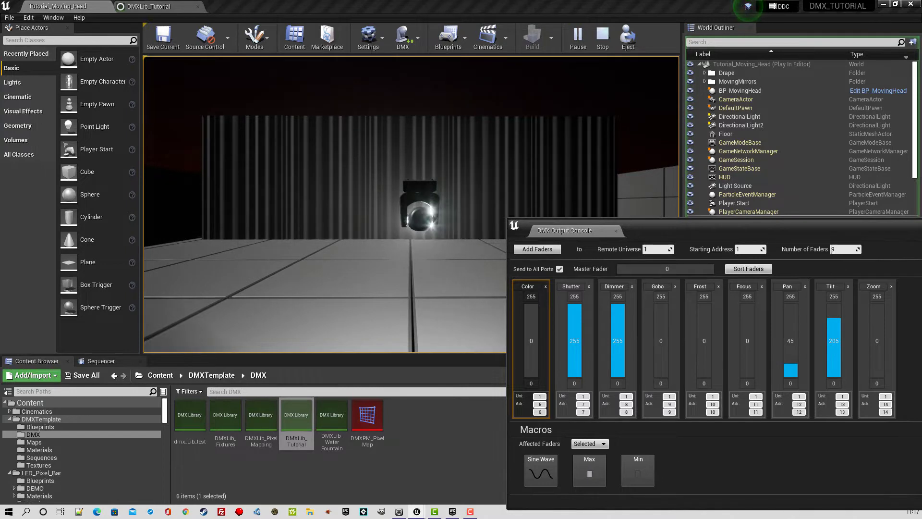
mouse_move(827, 321)
left_mouse_down()
mouse_move(827, 303)
mouse_move(834, 316)
left_mouse_up()
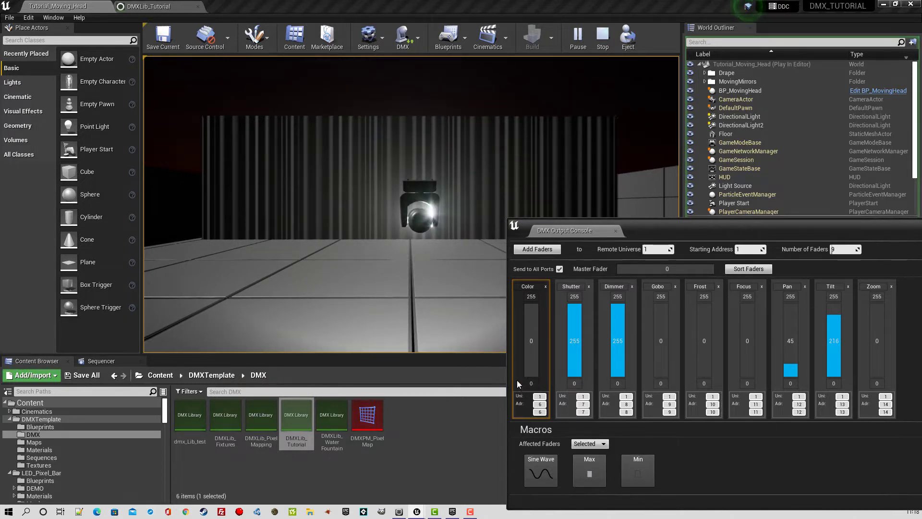
Turn the beam green with Color 45, test Shutter back to 255, and widen it with Zoom 242.
left_click_drag(531, 373, 531, 365)
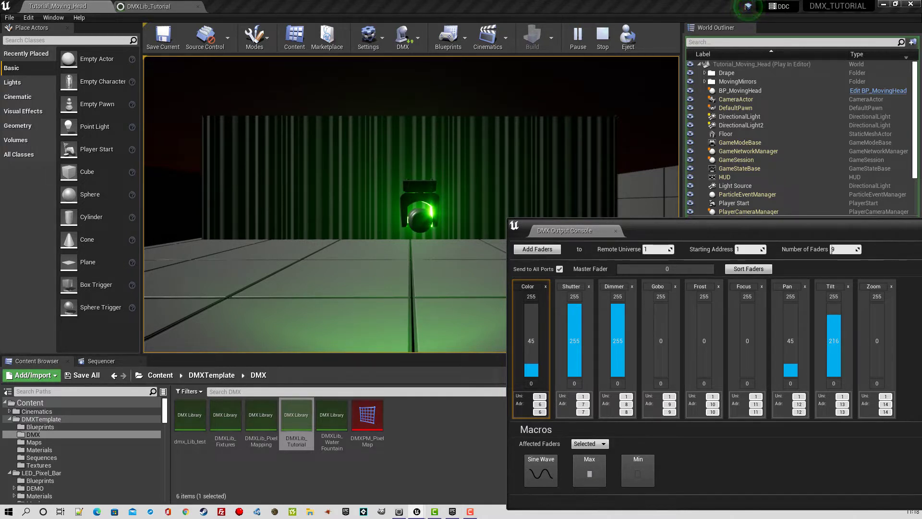
left_click_drag(575, 304, 575, 331)
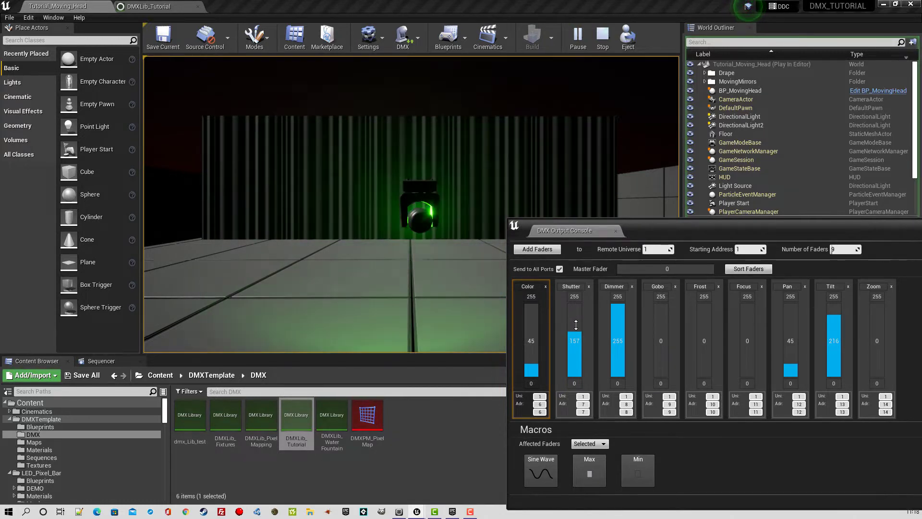
left_click_drag(573, 333, 575, 302)
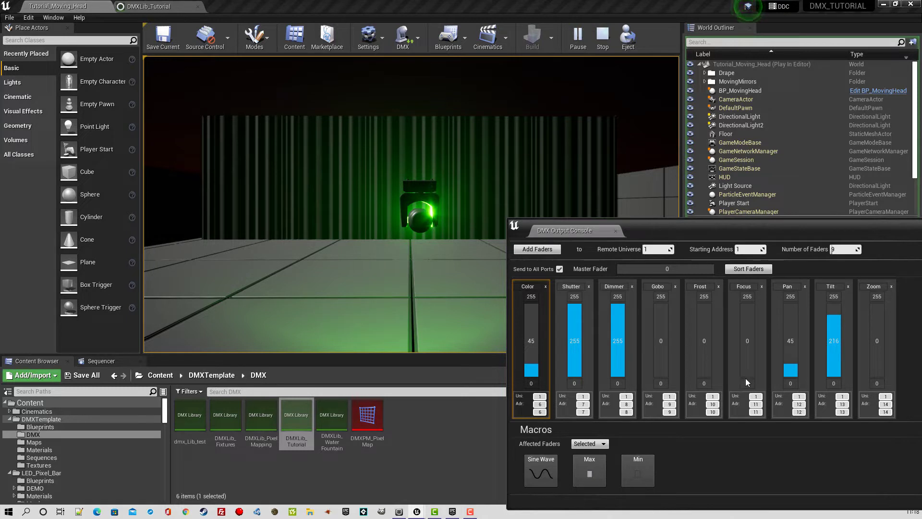
mouse_move(747, 358)
left_mouse_down()
mouse_move(747, 302)
mouse_move(747, 377)
left_mouse_up()
left_click_drag(882, 377, 877, 307)
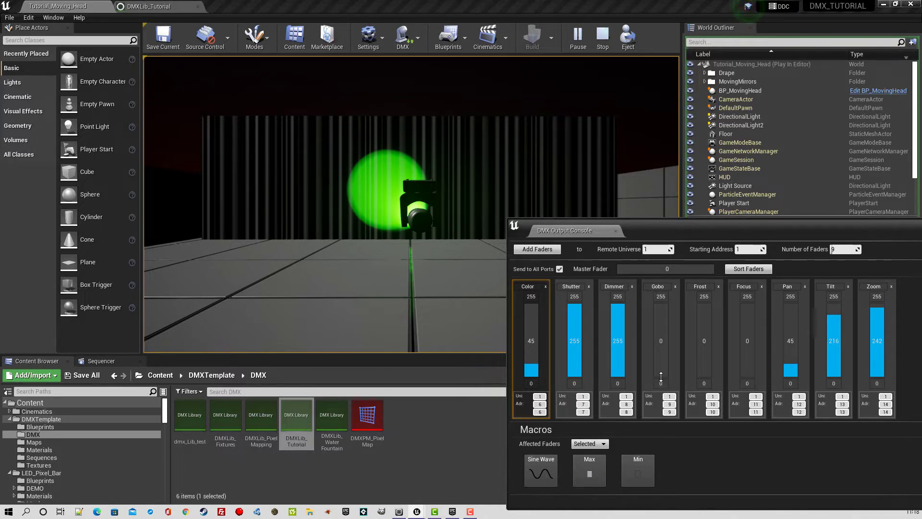
Project the star gobo with Gobo at 231, trying Frost and returning it to 0.
left_click_drag(663, 375, 661, 318)
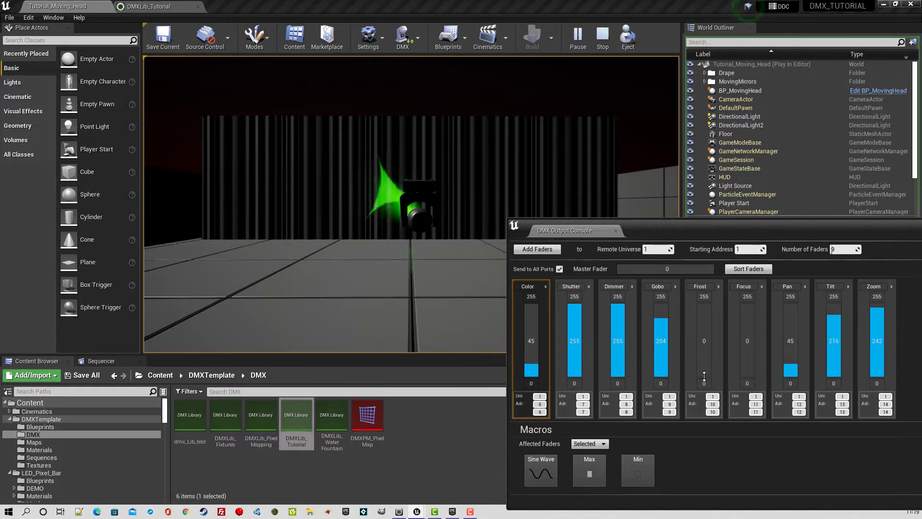
left_click_drag(704, 379, 705, 303)
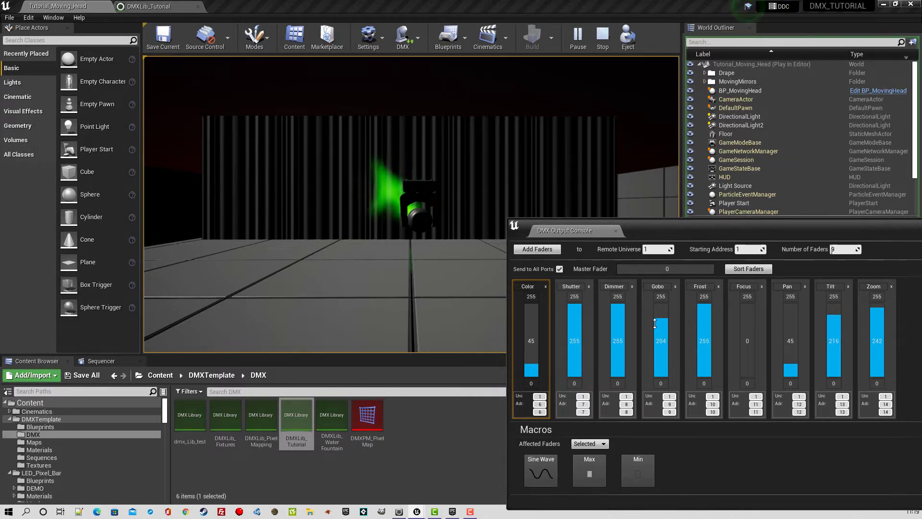
left_click_drag(660, 318, 659, 310)
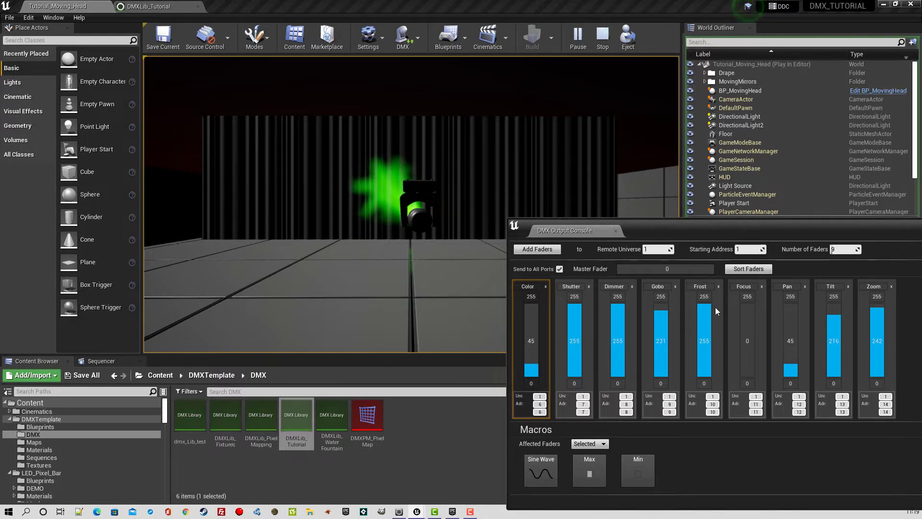
left_click_drag(703, 304, 704, 380)
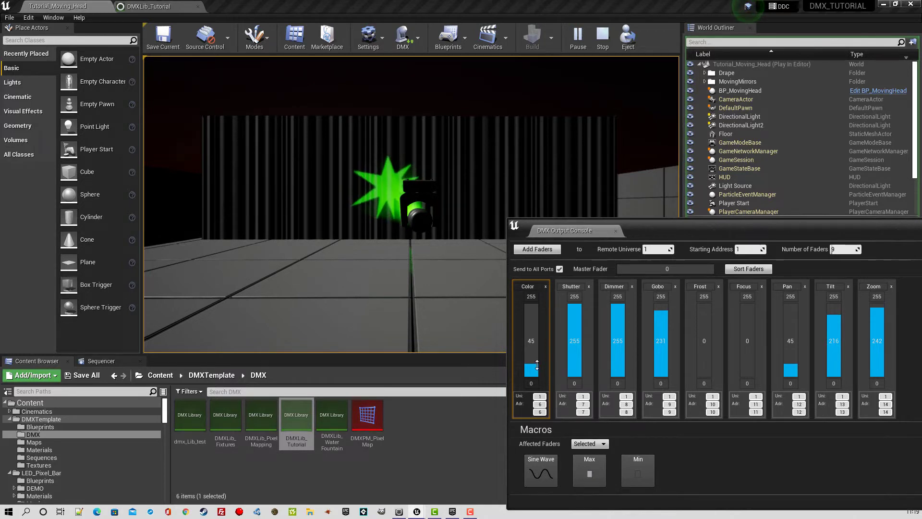
Step the Color fader up past 84 to recolour the star gobo, ending at 96.
left_click_drag(542, 370, 531, 358)
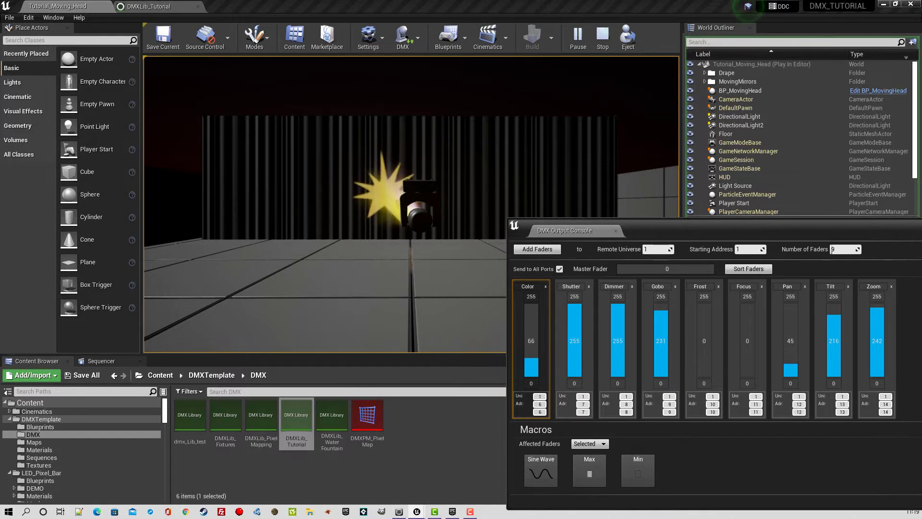
left_click_drag(532, 358, 531, 352)
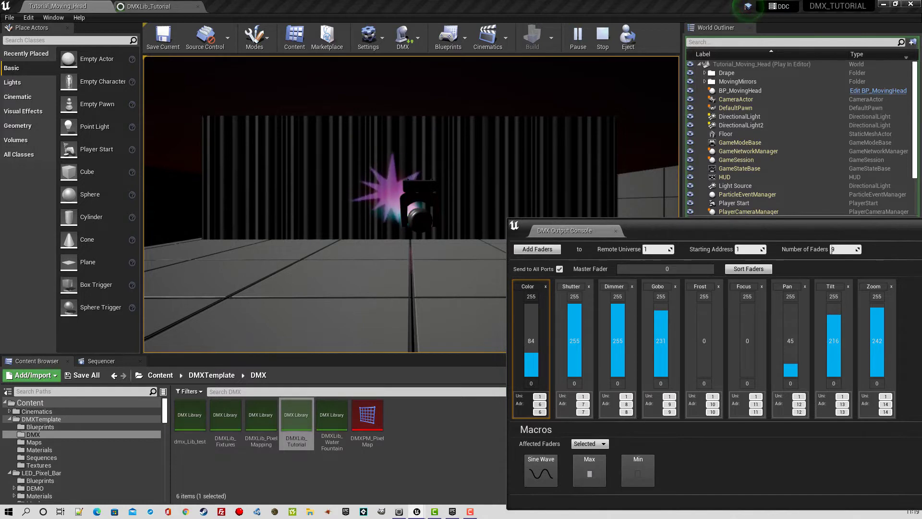
left_click_drag(531, 353, 531, 349)
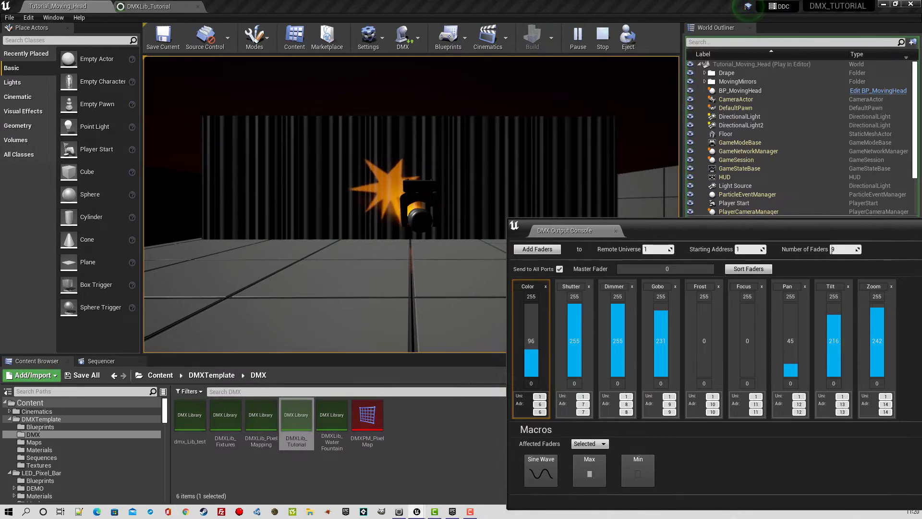
Lower Color to whiten the beam, apply Sine Wave to Tilt and Pan, and raise Tilt upward.
left_click_drag(531, 349, 531, 360)
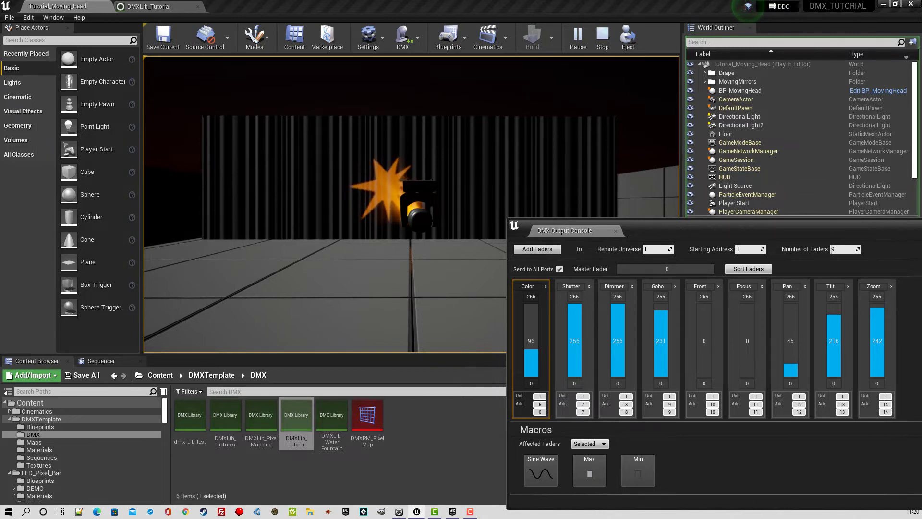
left_click(834, 316)
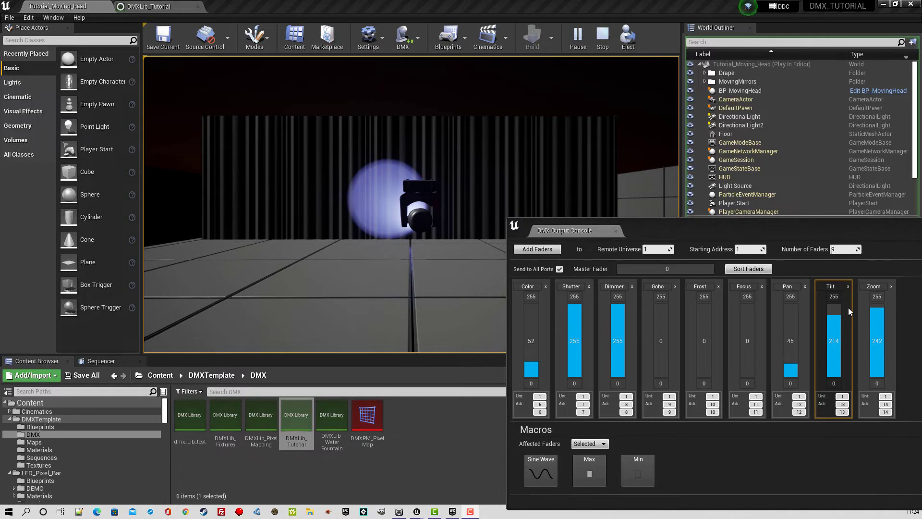
left_click(538, 469)
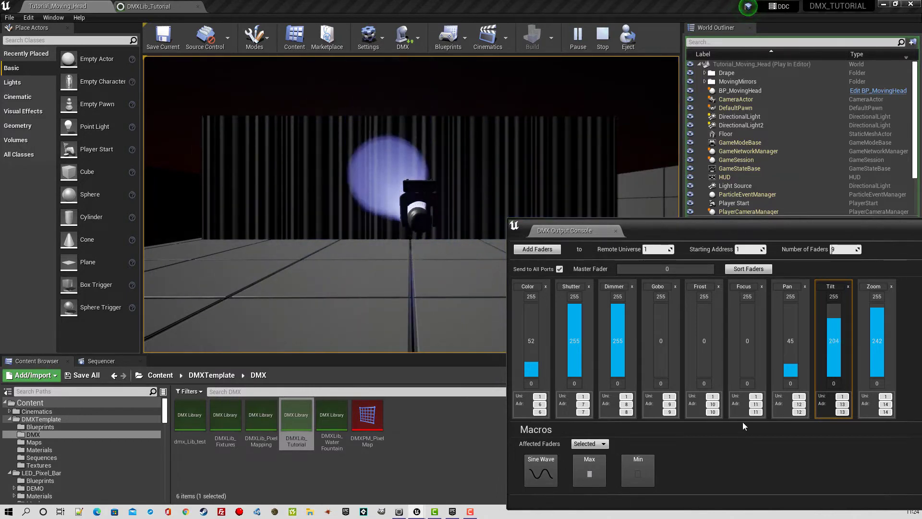
left_click(804, 336)
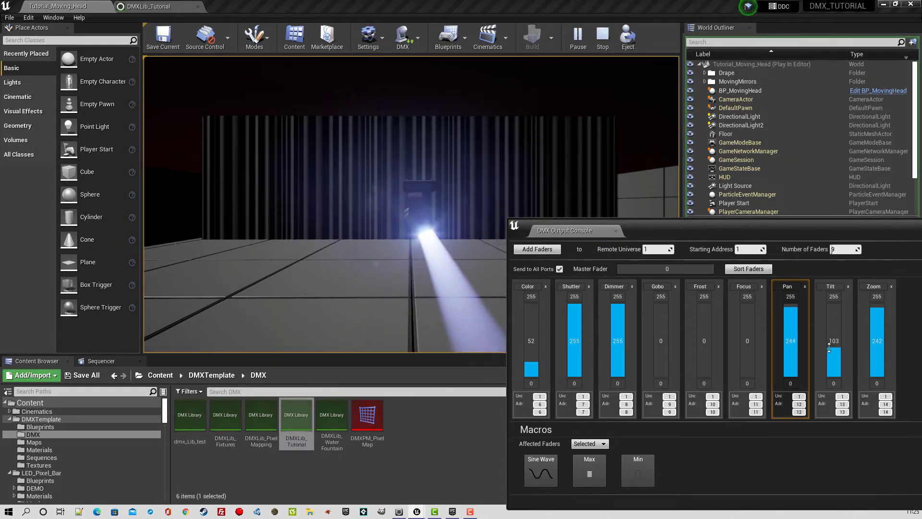
left_click_drag(835, 370, 834, 303)
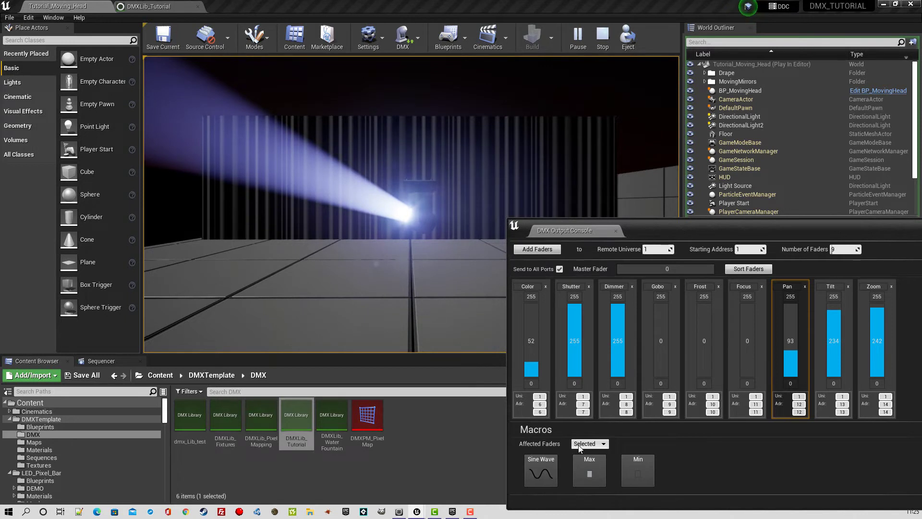
left_click(586, 443)
Set Affected Faders to All, run Sine Wave, and raise the Master Fader to about half.
left_click(581, 458)
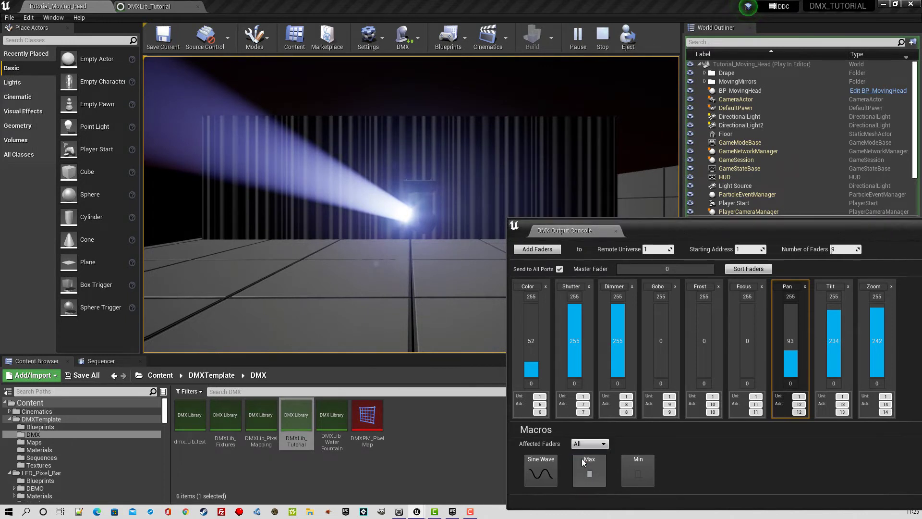
left_click(536, 473)
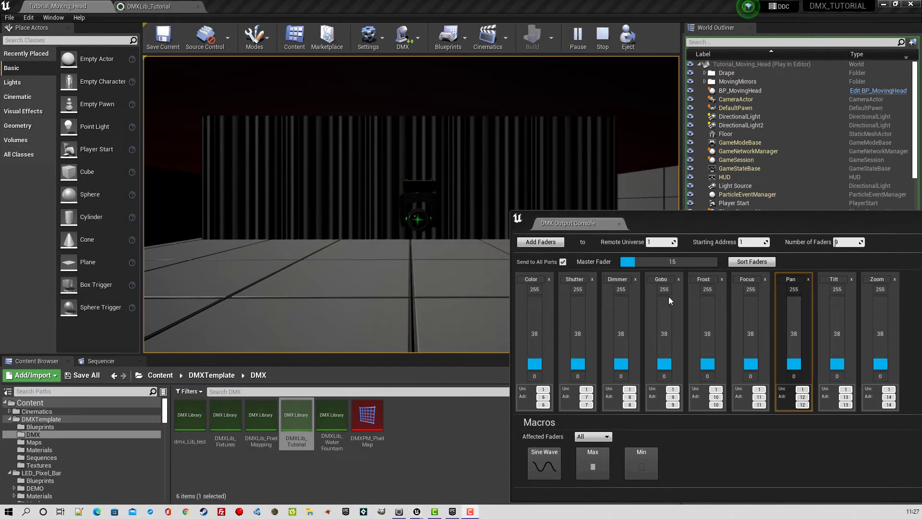
left_click_drag(642, 264, 647, 264)
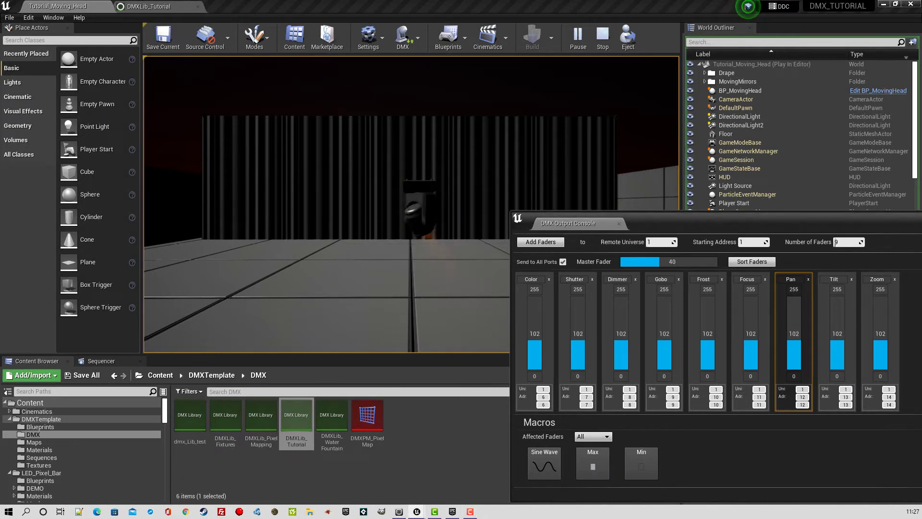
left_click_drag(643, 262, 702, 262)
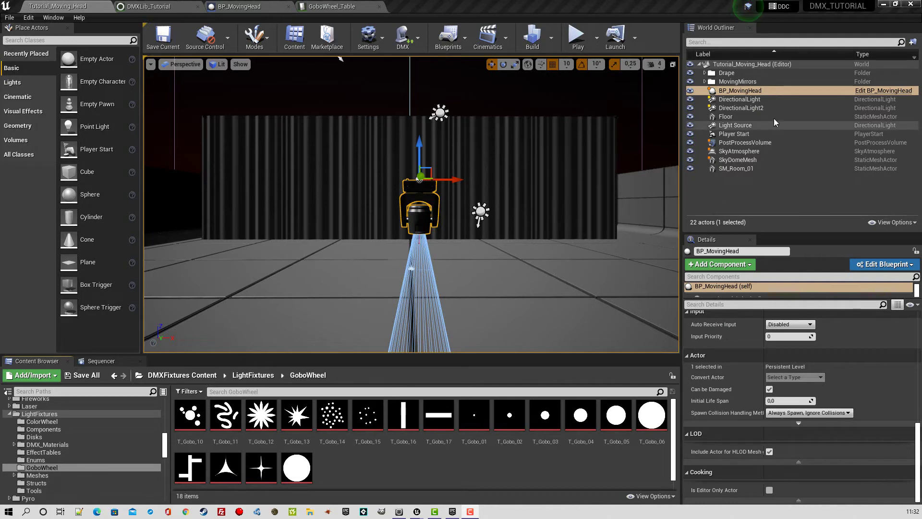
In BP_MovingHead's blueprint, select GoboWheel_Component and browse to its Effect Table GoboWheel_Table.
left_click(877, 92)
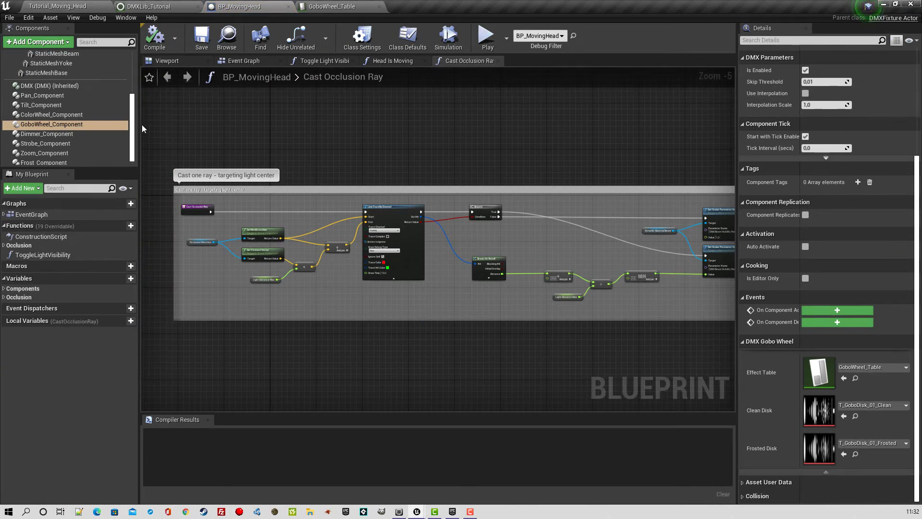
scroll(131, 116, "up", 2)
scroll(131, 116, "up", 1)
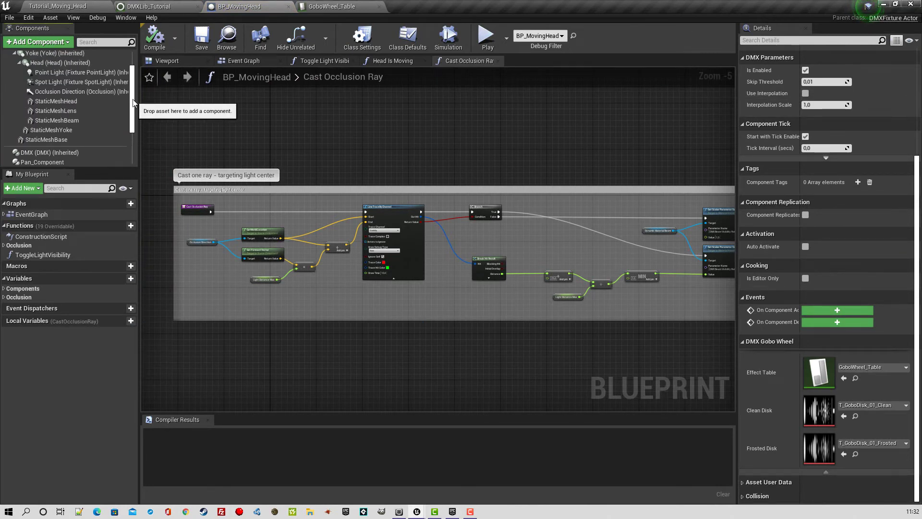
scroll(131, 109, "up", 1)
scroll(130, 120, "down", 3)
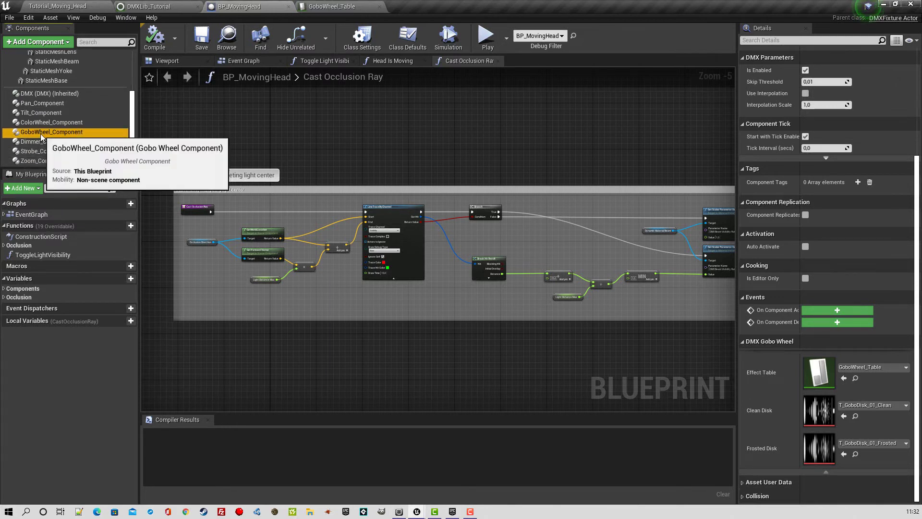
left_click(41, 132)
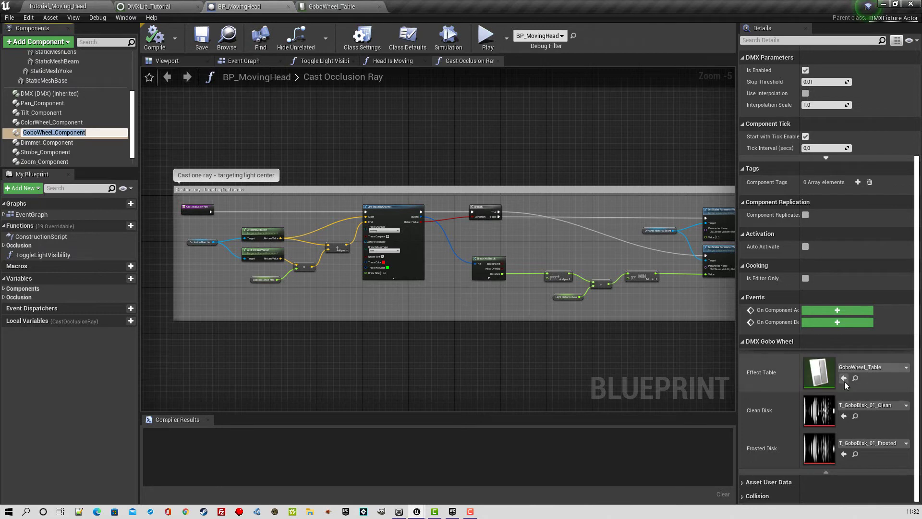
left_click(857, 378)
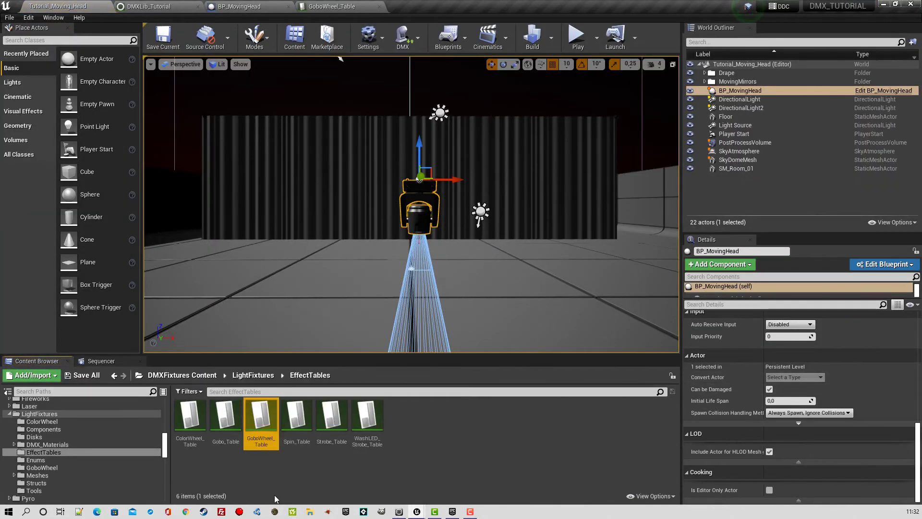
Open GoboWheel_Table and look through a row's texture list without changing it.
double_click(263, 410)
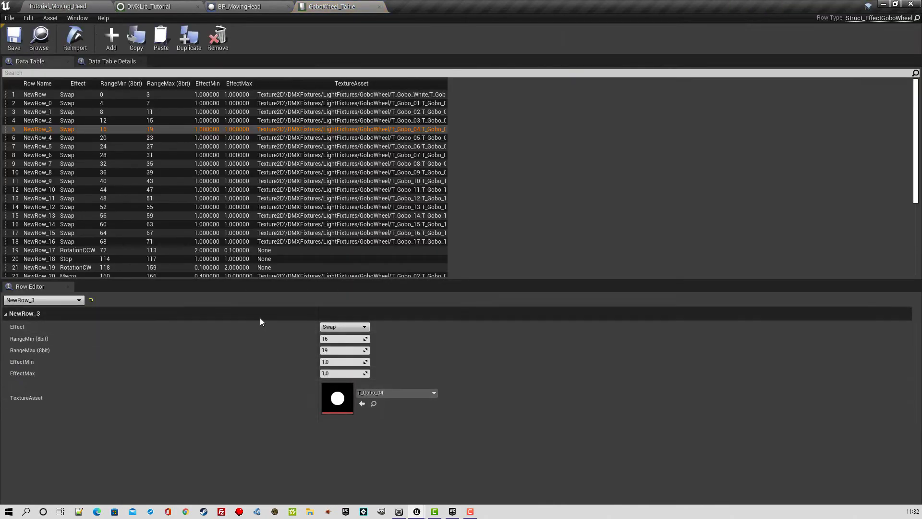
left_click(391, 394)
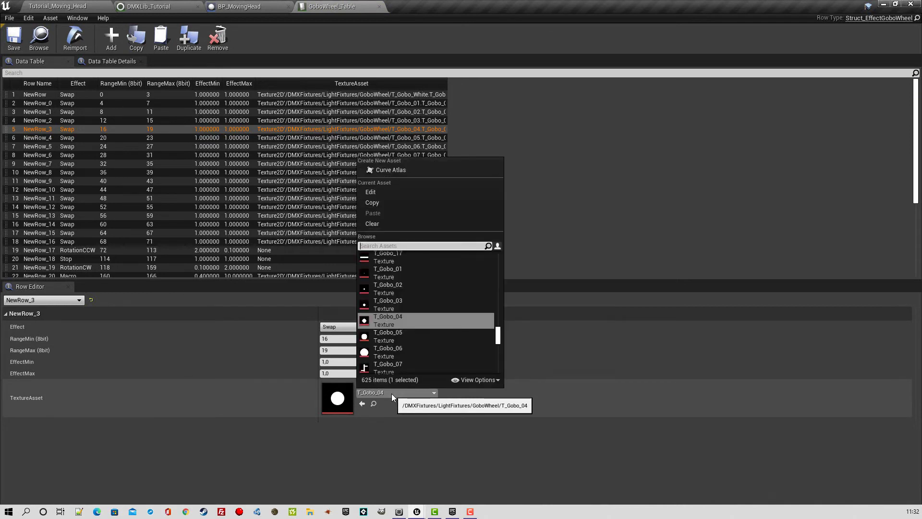
left_click(264, 442)
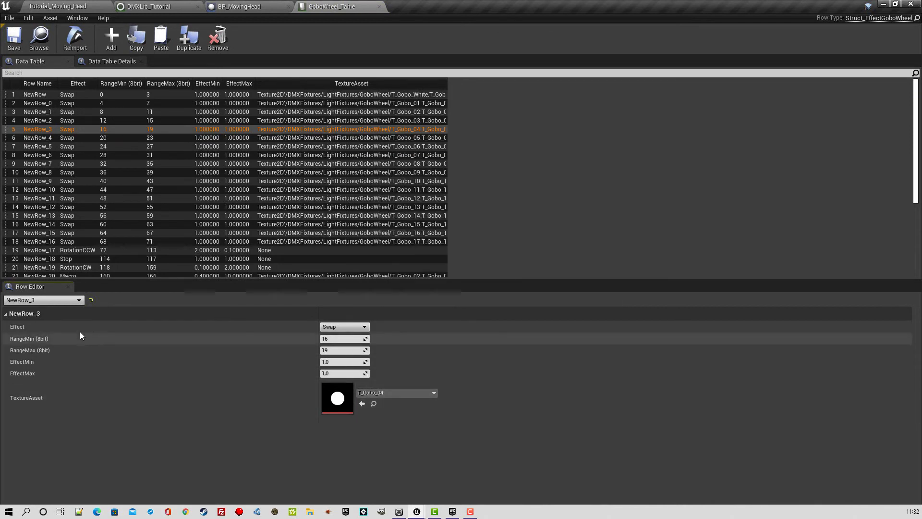
Inspect rows NewRow through NewRow_11 and locate NewRow_11's texture T_Gobo_12 in the content browser.
left_click(50, 94)
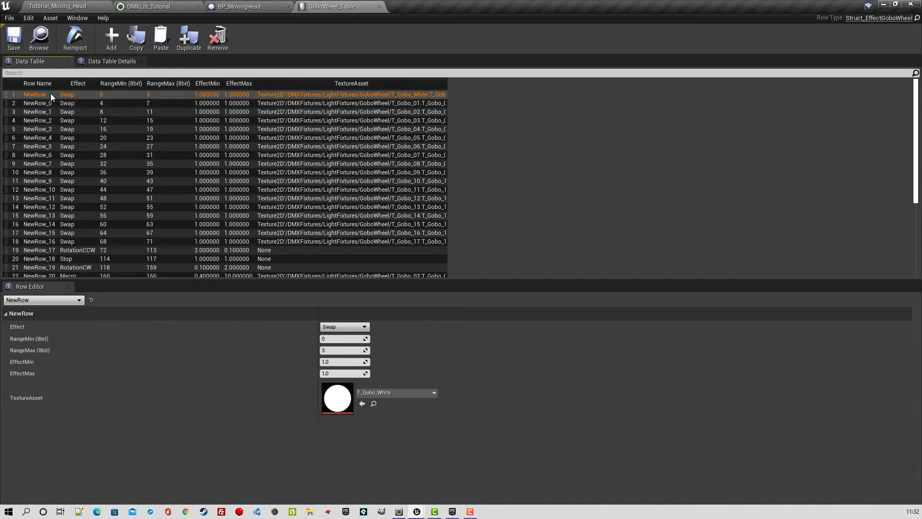
left_click(46, 102)
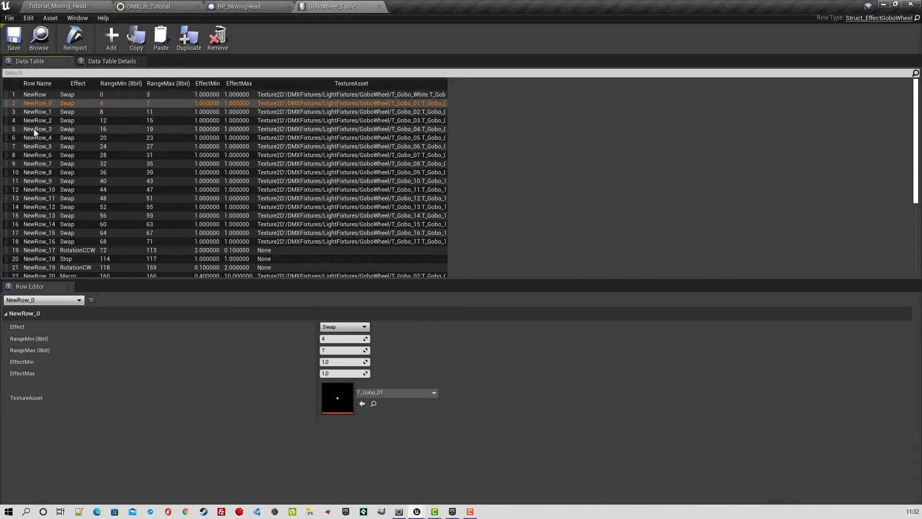
left_click(26, 148)
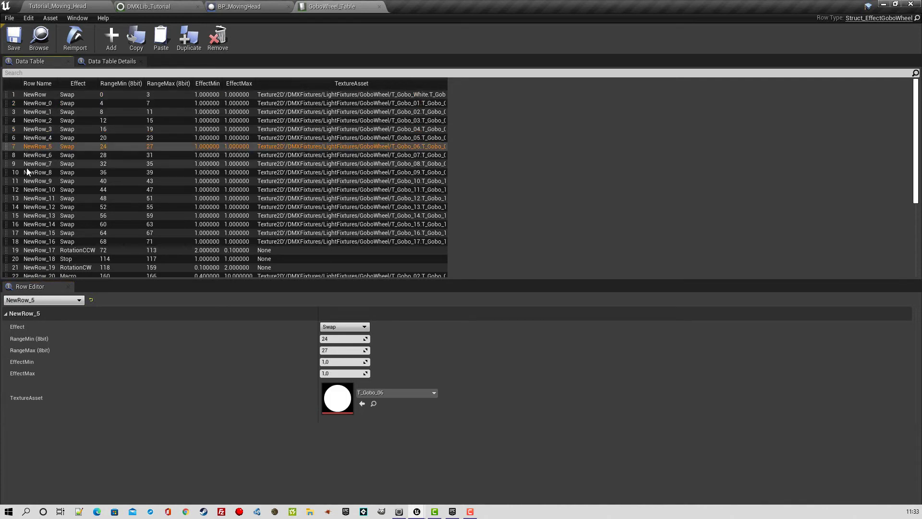
left_click(28, 164)
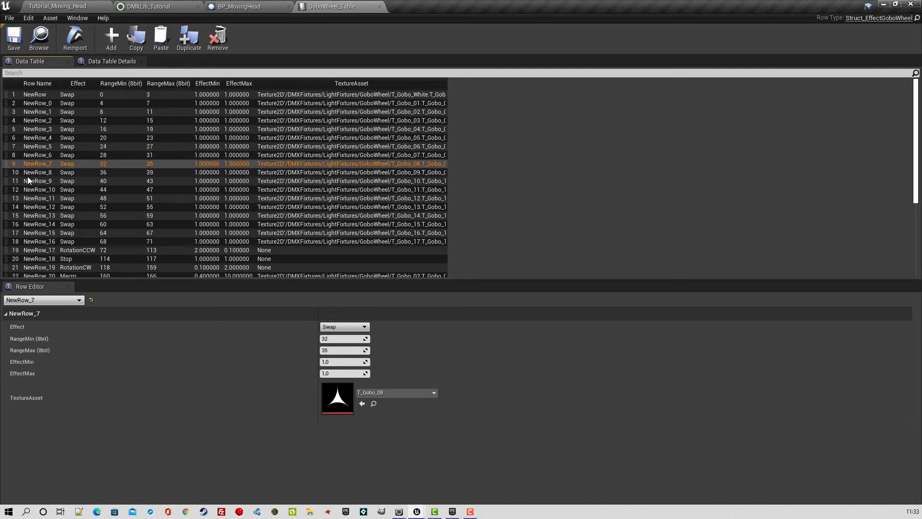
left_click(29, 172)
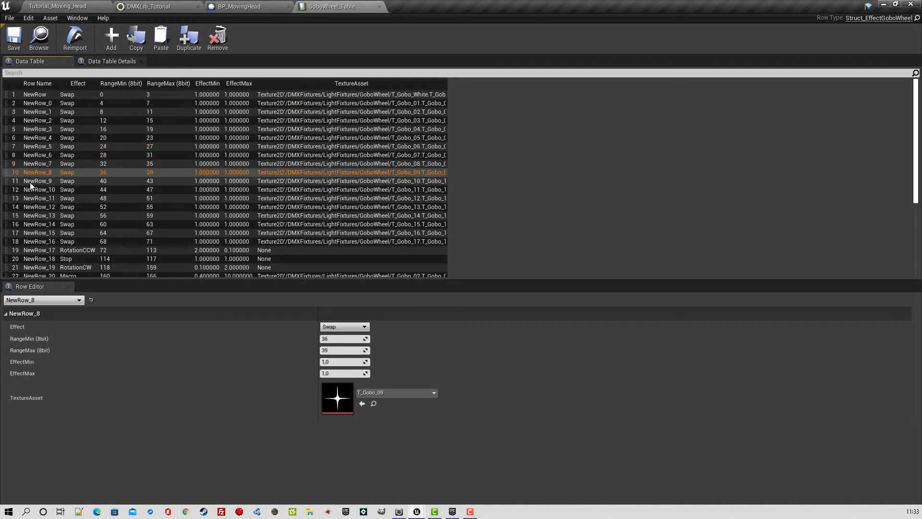
left_click(30, 181)
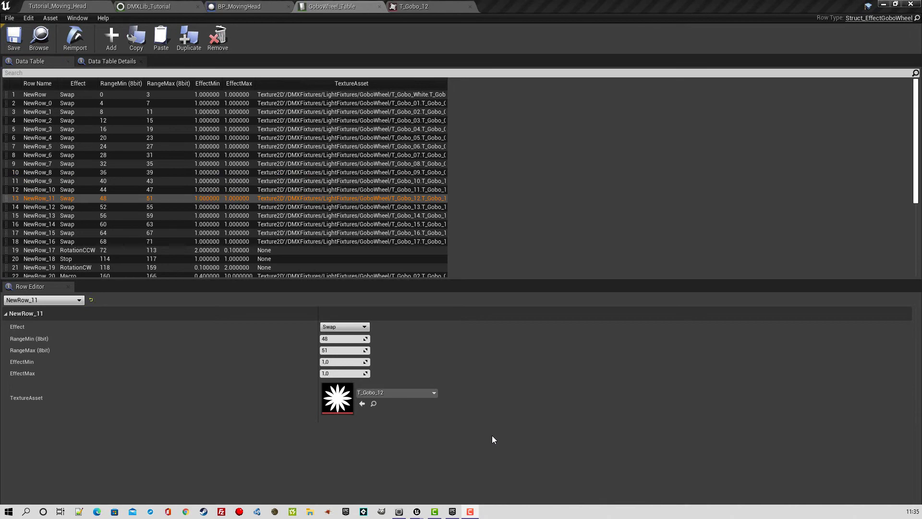
left_click(374, 403)
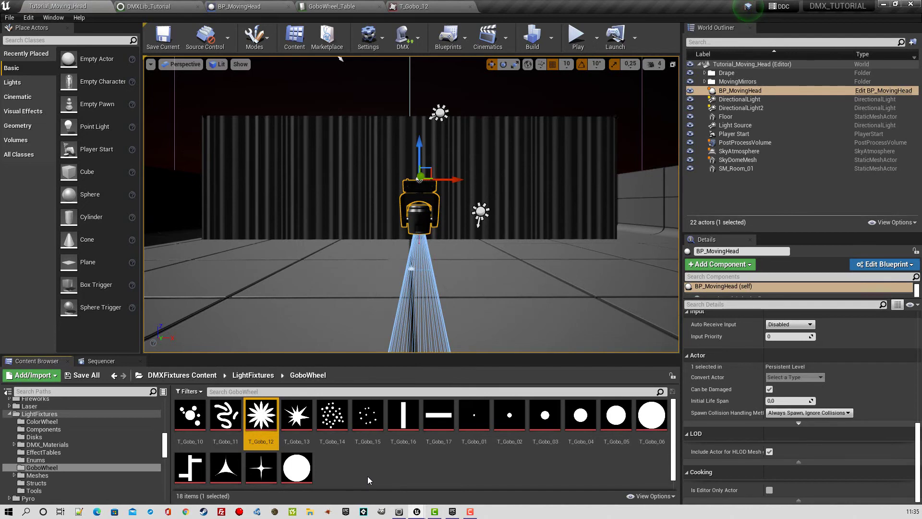
Open T_Gobo_12 in the texture editor to examine its 512x512 image and Grayscale, non-sRGB settings.
double_click(266, 416)
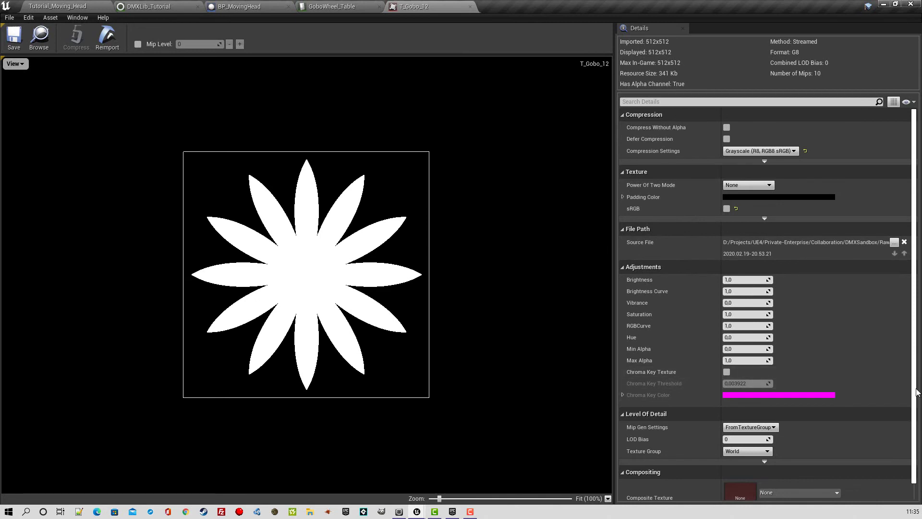
scroll(908, 435, "down", 2)
scroll(907, 444, "up", 2)
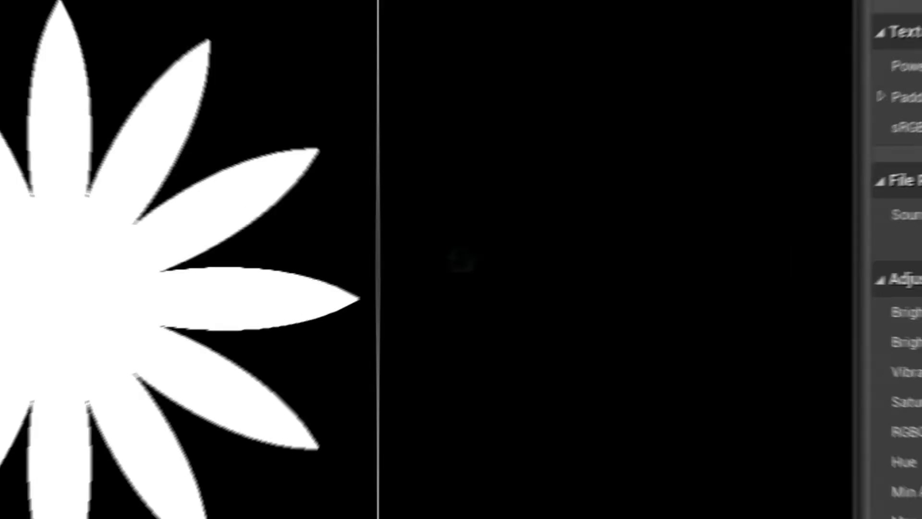
Play the LED stage level so the cyan and pink light bars and glowing floor tiles animate.
key("alt+p")
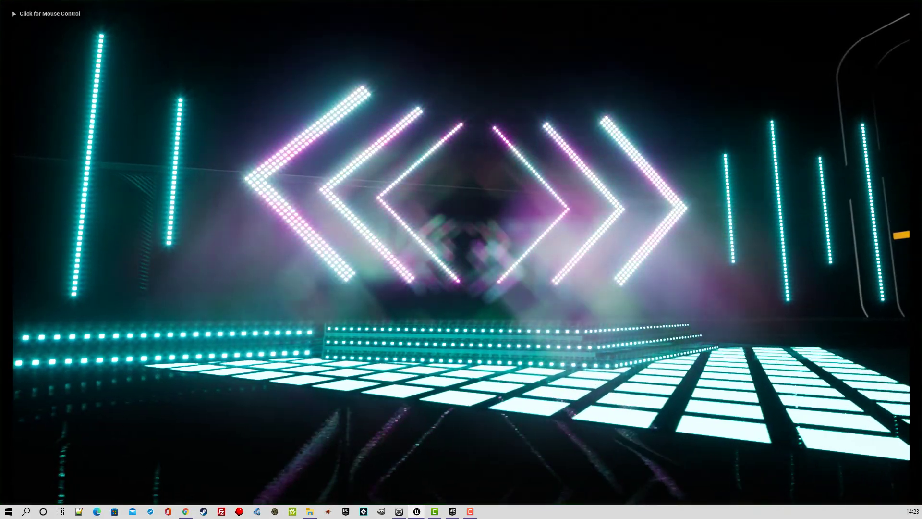